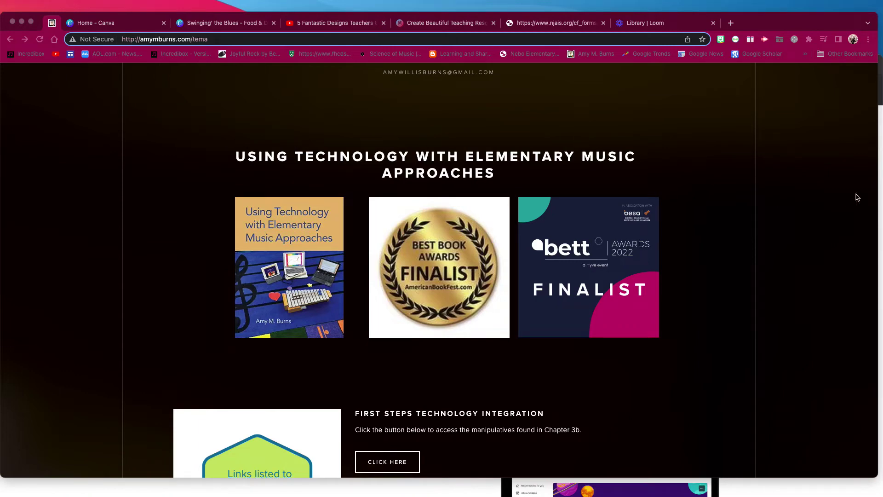
- Move the Canva for Education window aside and bring the main browser window back to the front
key("super+grave")
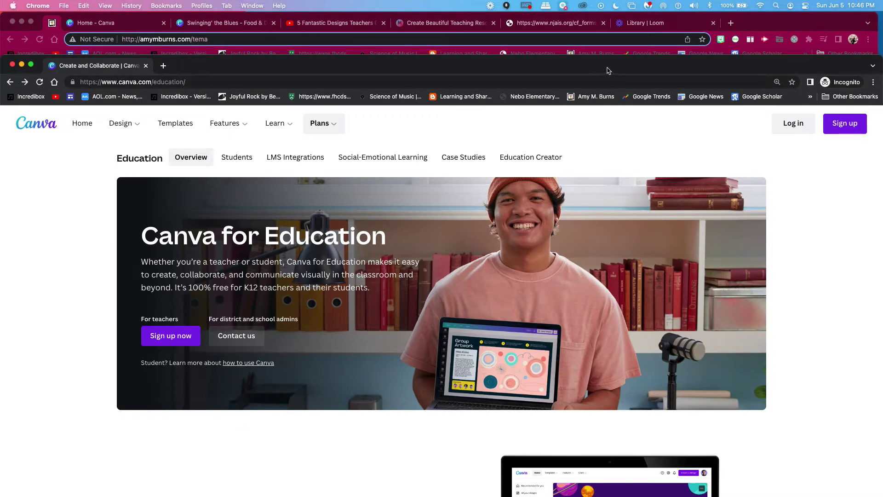
left_click_drag(609, 71, 604, 25)
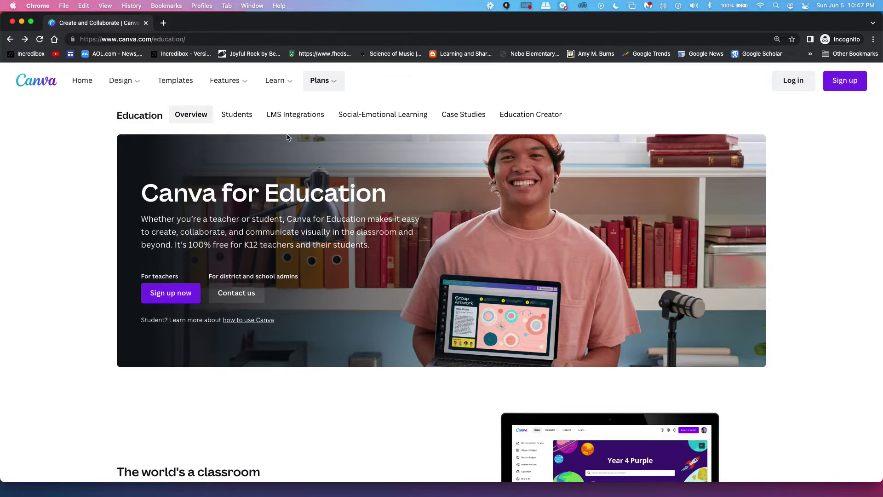
left_click_drag(275, 32, 270, 78)
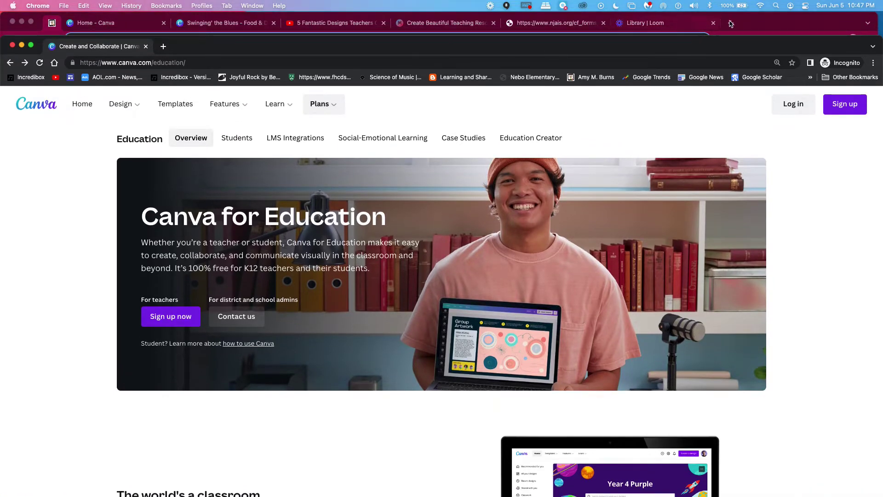
left_click(762, 23)
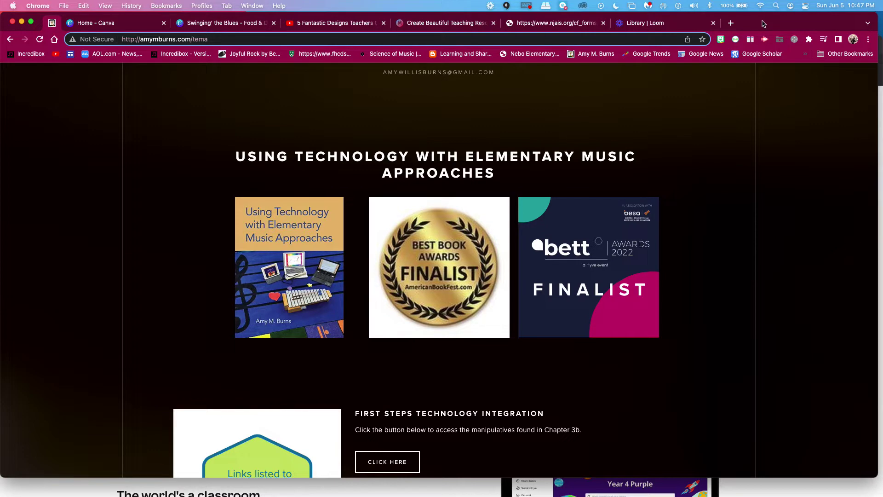
- Apply the Blue Monochrome Jazz Photos programme page to the Swinging' the Blues design
left_click(85, 23)
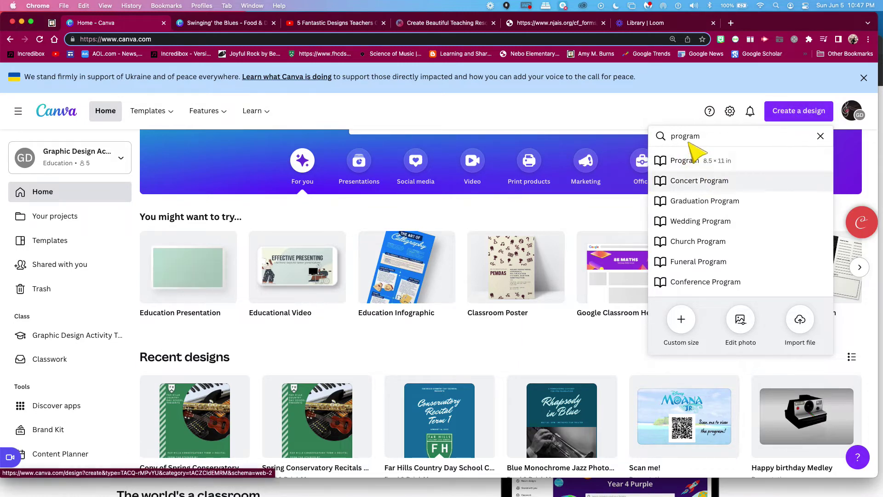
left_click(234, 29)
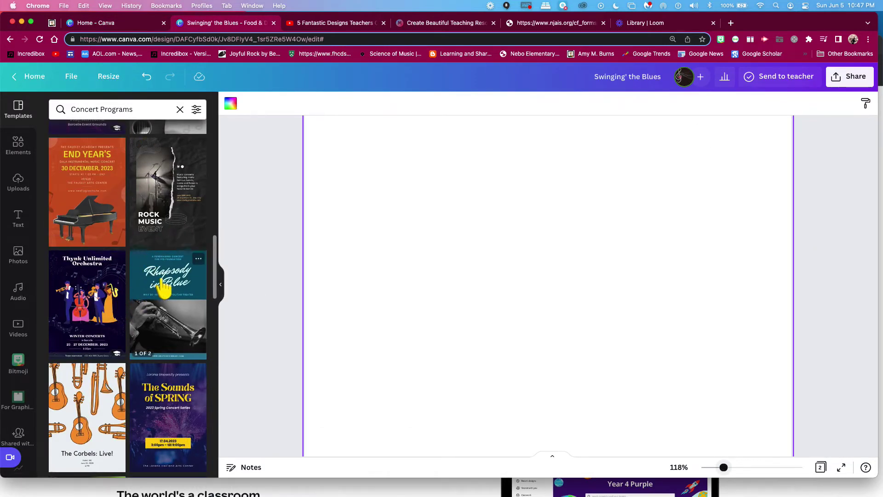
left_click(164, 304)
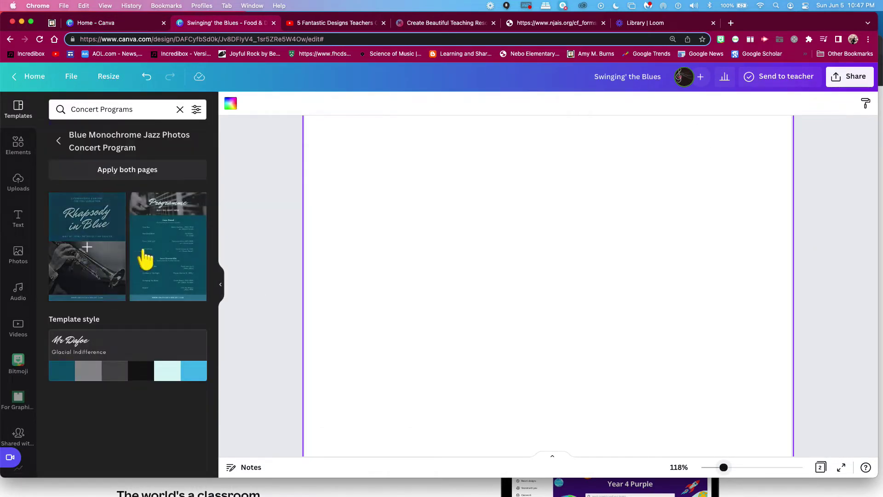
left_click(154, 256)
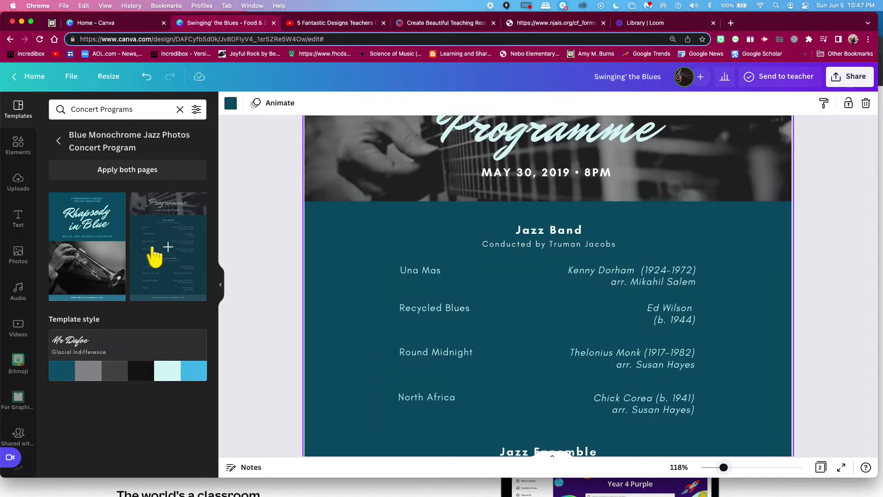
- Select the Una Mas, Recycled Blues, Round Midnight and North Africa rows in turn
scroll(455, 306, "down", 1)
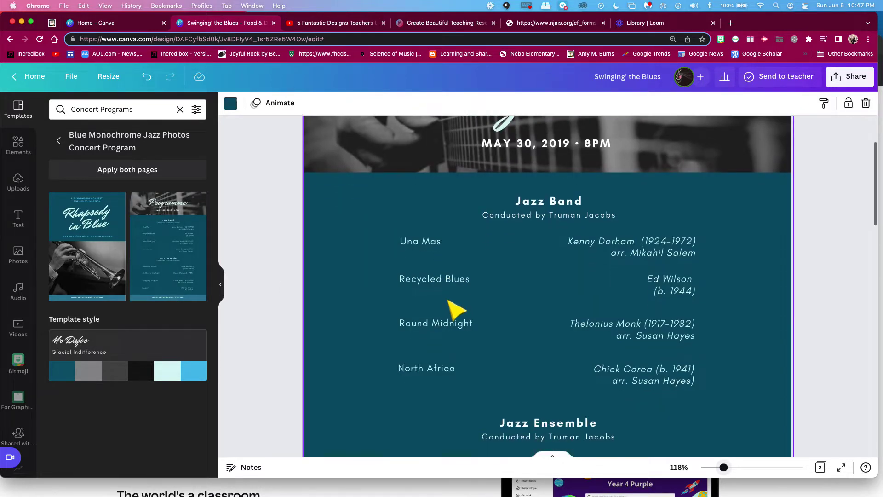
left_click(425, 247)
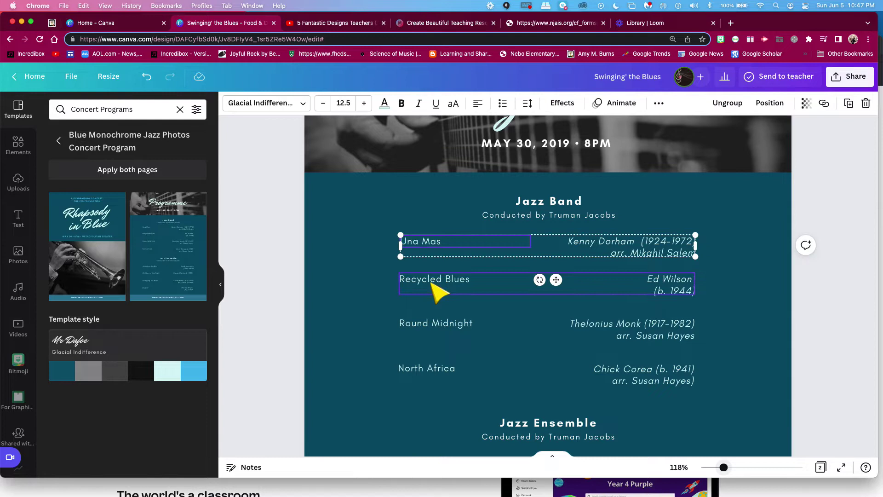
left_click(426, 282)
left_click(428, 324)
left_click(427, 370)
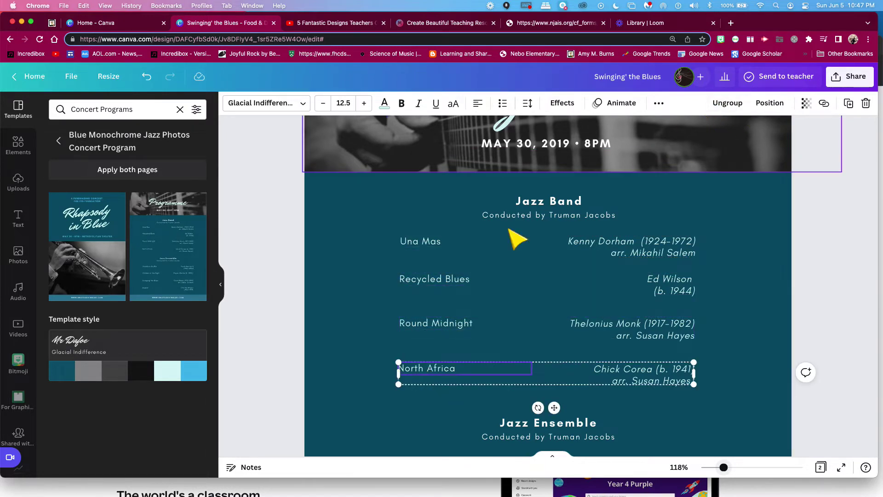
left_click(438, 255)
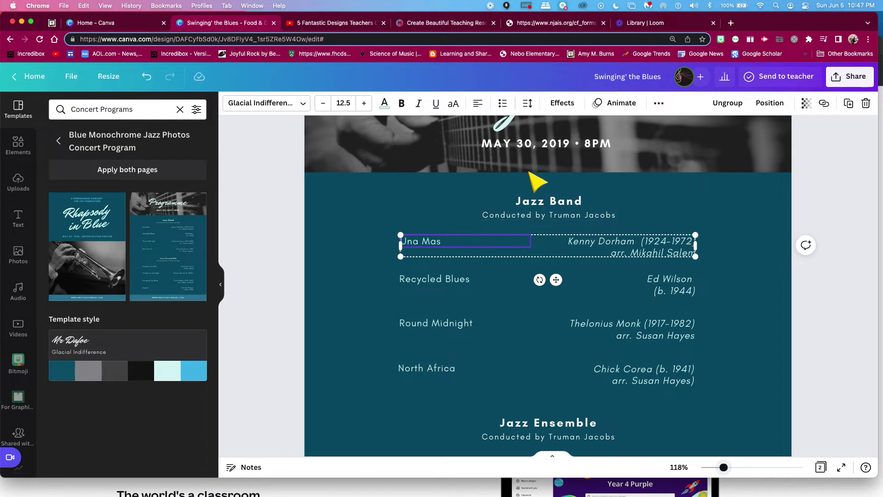
- Change the concert date from MAY 30, 2019 to JUNE 5, 2022
double_click(517, 156)
left_click(498, 145)
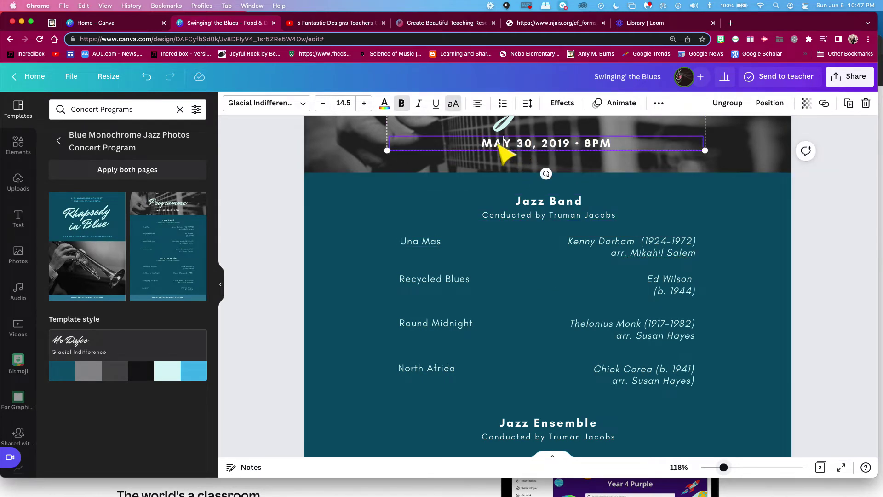
key("shift+Home")
type("JUNE  ")
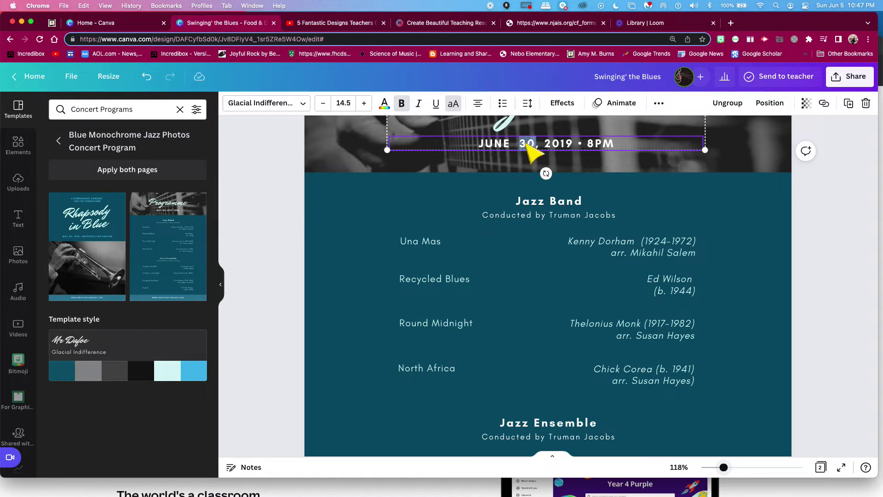
type("5")
key("BackSpace")
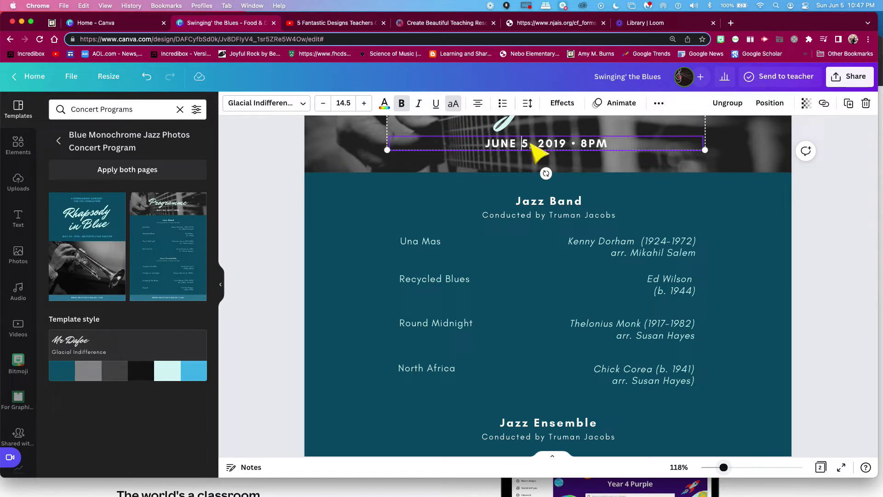
double_click(552, 144)
type("2022")
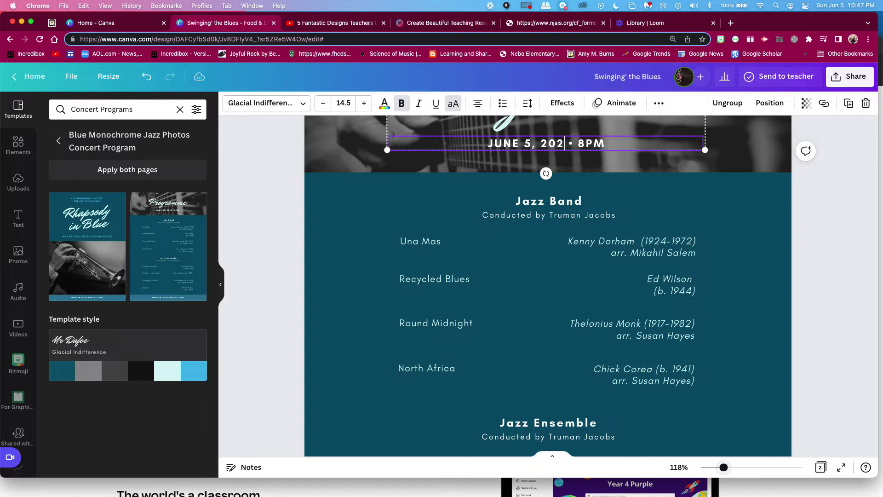
left_click(441, 284)
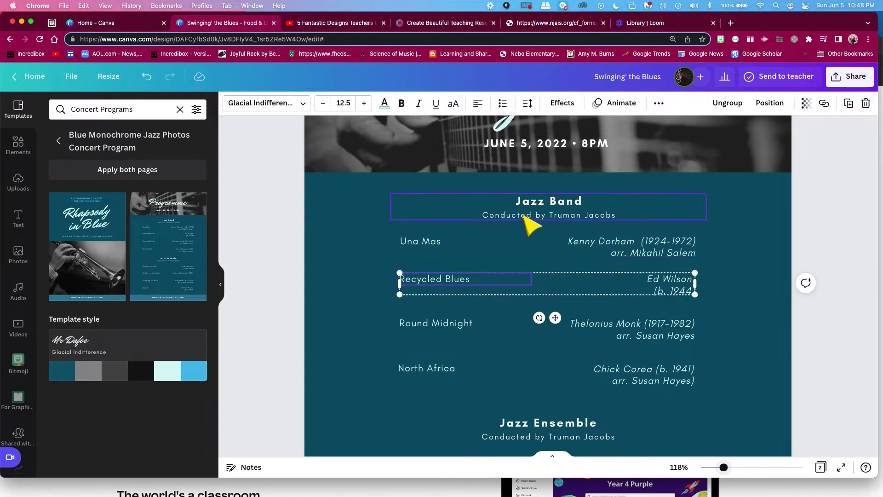
- Ungroup Una Mas, widen its title box, regroup it with Kenny Dorham, and nudge the row up
left_click(432, 247)
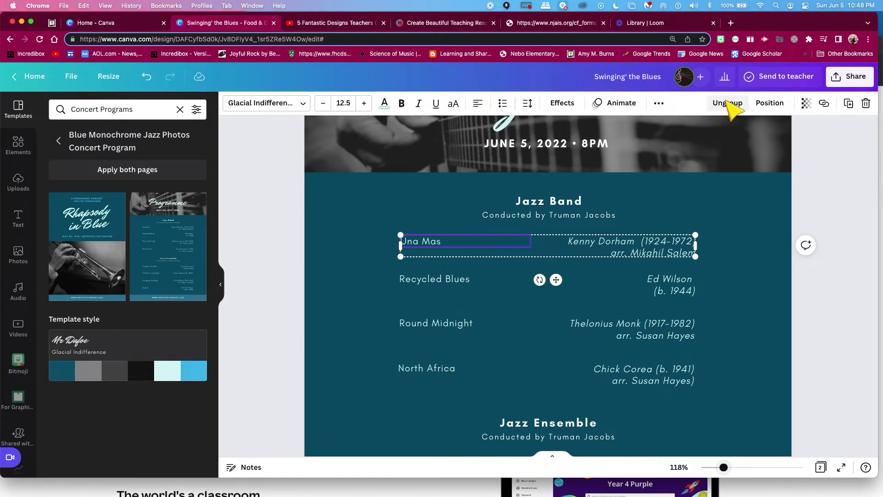
left_click(529, 281)
left_click(518, 245)
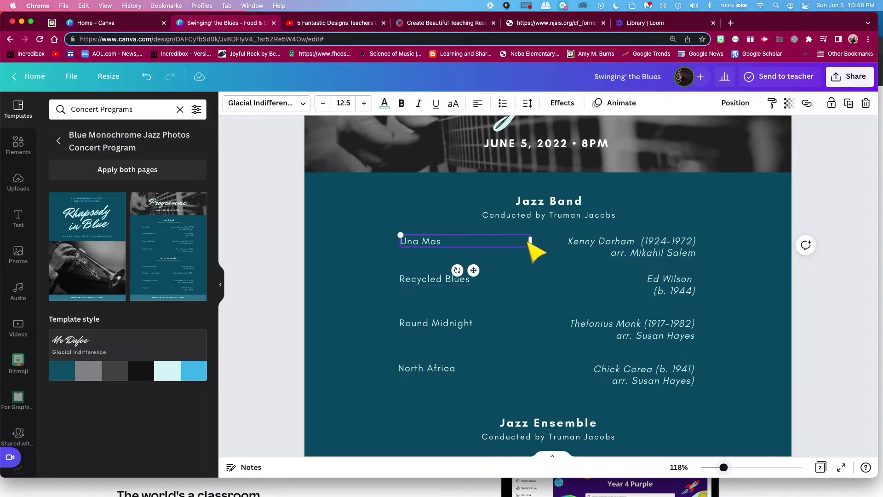
left_click_drag(530, 239, 560, 240)
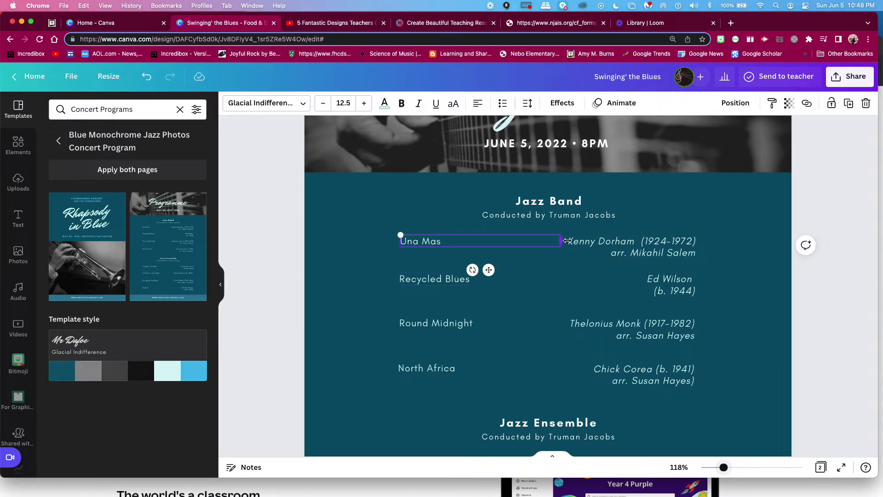
left_click(621, 249, "shift")
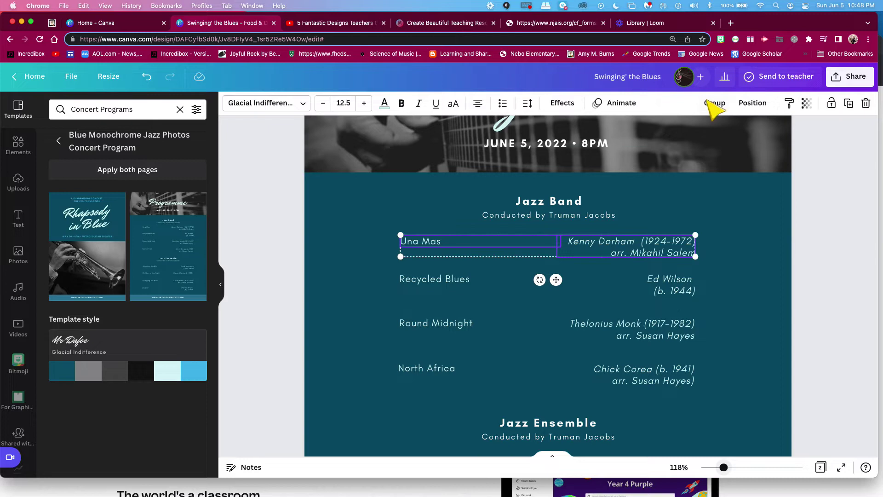
left_click(713, 103)
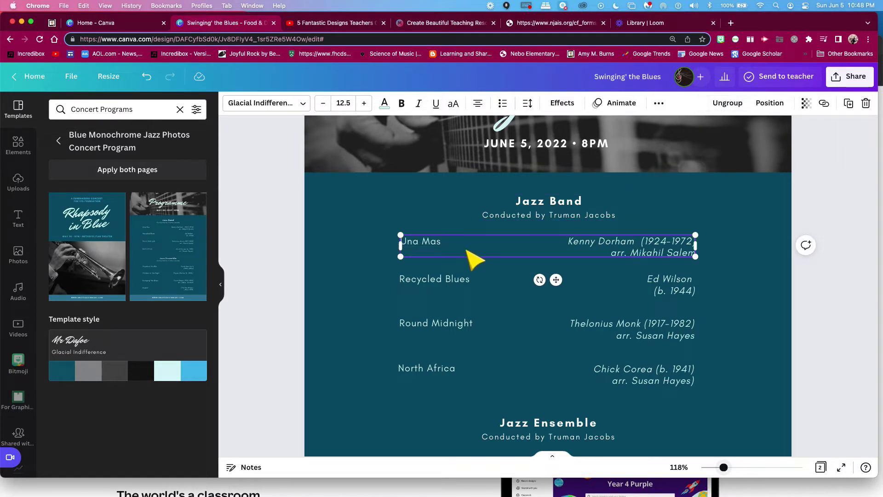
mouse_move(460, 257)
left_mouse_down()
mouse_move(441, 272)
mouse_move(445, 261)
mouse_move(458, 260)
mouse_move(445, 262)
left_mouse_up()
- Tighten the rows, duplicate Round Midnight three times, and place one copy below North Africa
left_click(439, 283)
left_click_drag(444, 323, 431, 297)
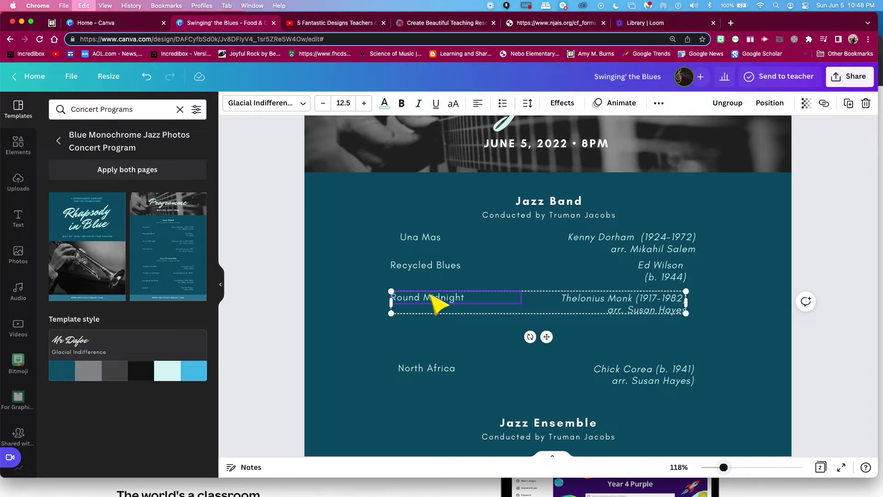
key("super+d")
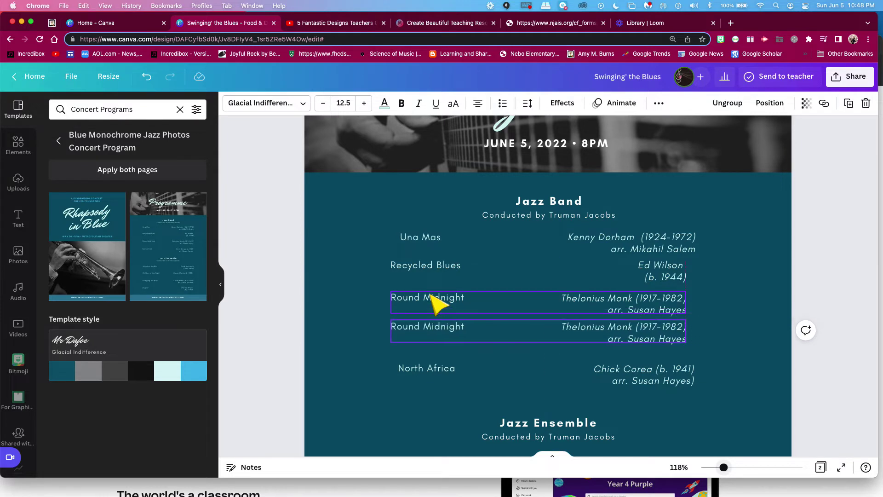
key("super+d")
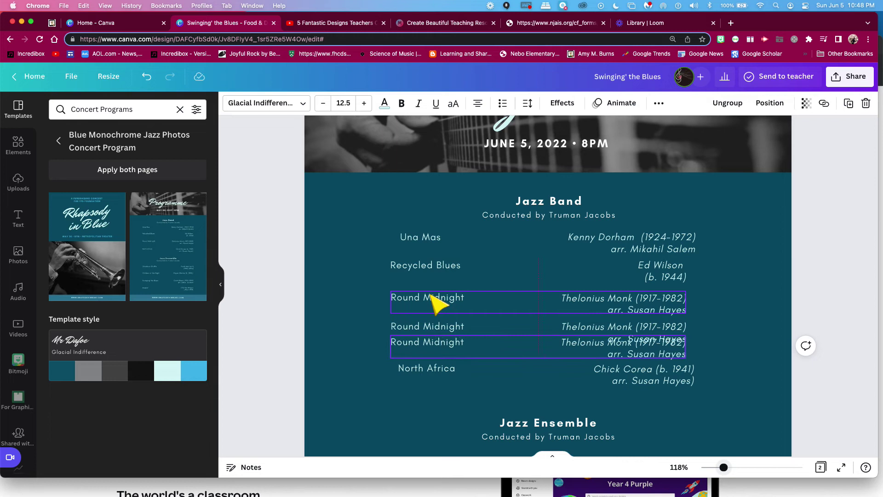
key("super+d")
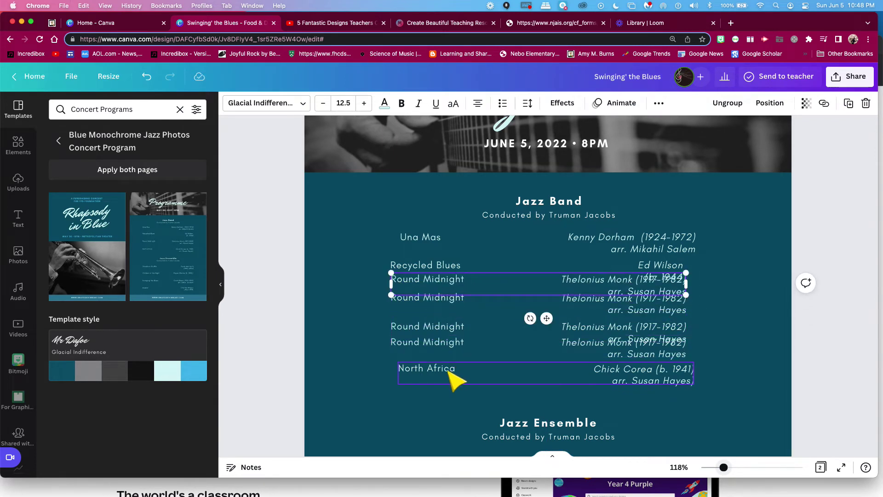
left_click_drag(444, 309, 435, 393)
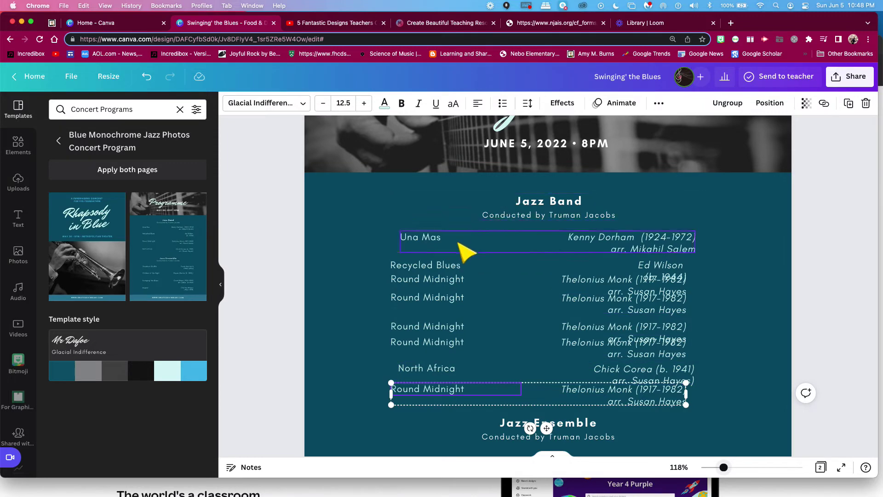
- Select every element on the jazz page and apply Position > Tidy up for even row spacing
left_click(374, 231)
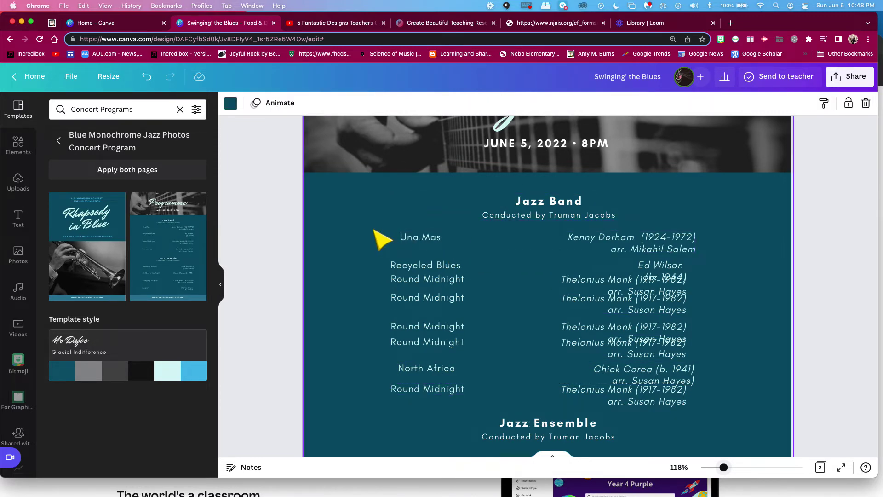
key("super+a")
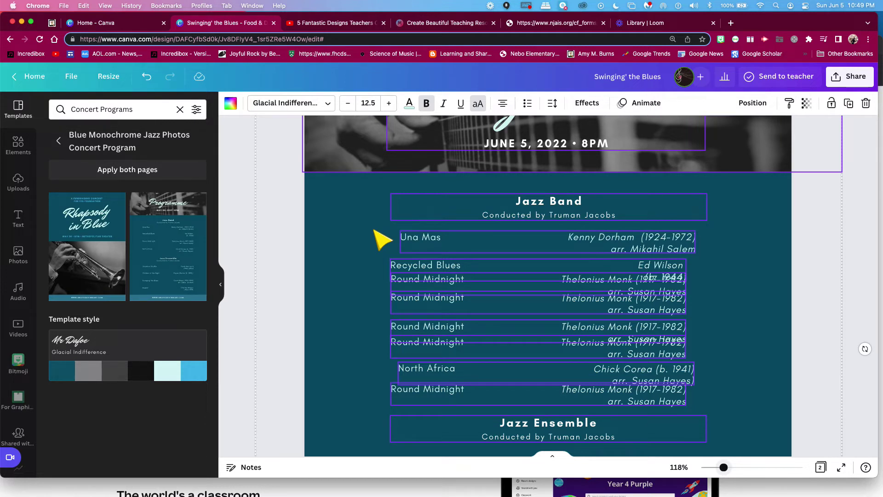
left_click(753, 103)
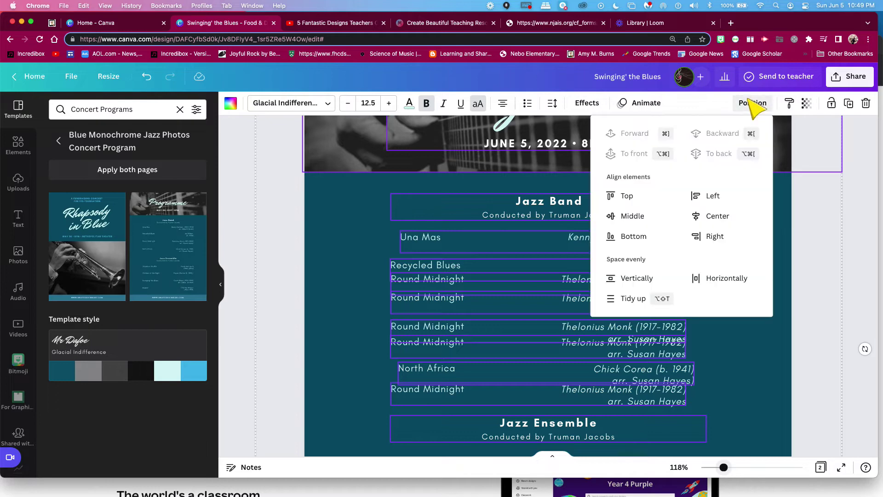
left_click(633, 298)
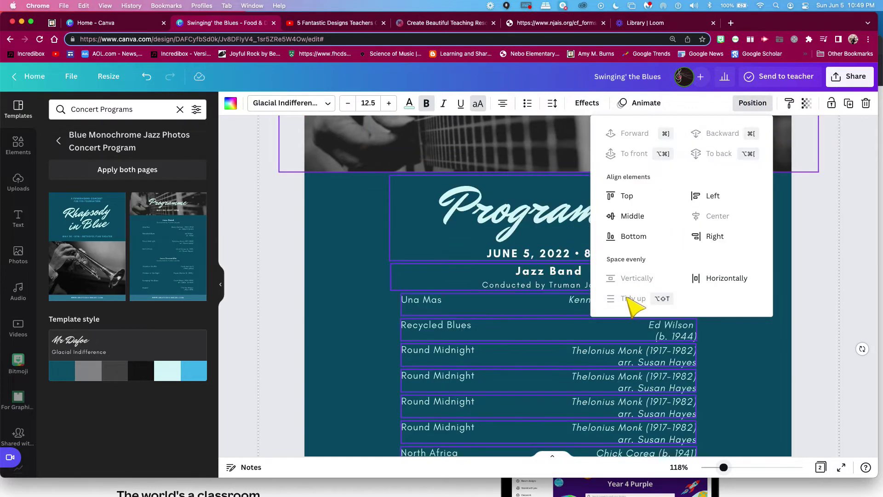
left_click(392, 374)
scroll(408, 355, "down", 8)
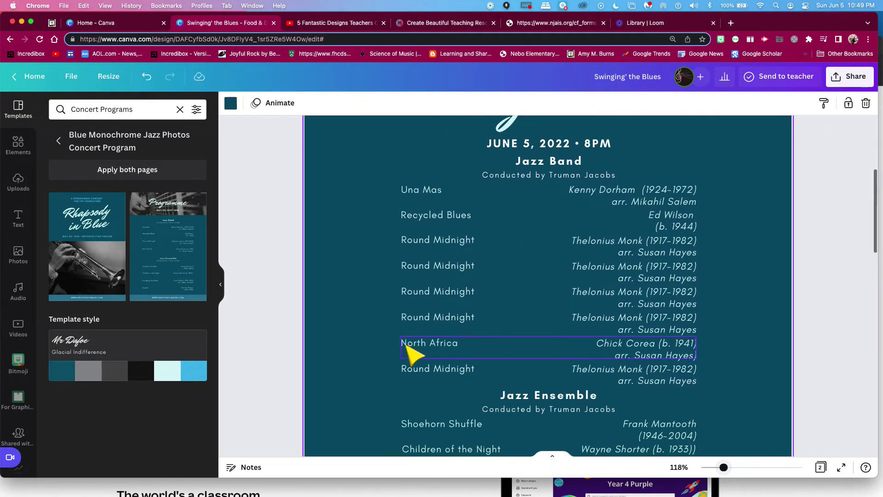
scroll(412, 354, "up", 6)
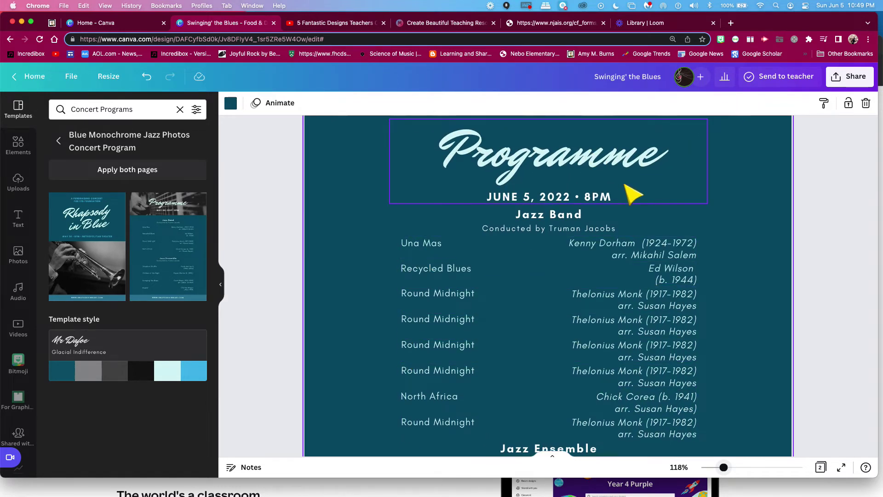
- Recheck the Position options with everything selected, then scroll down to the classical programme page
left_click(626, 206)
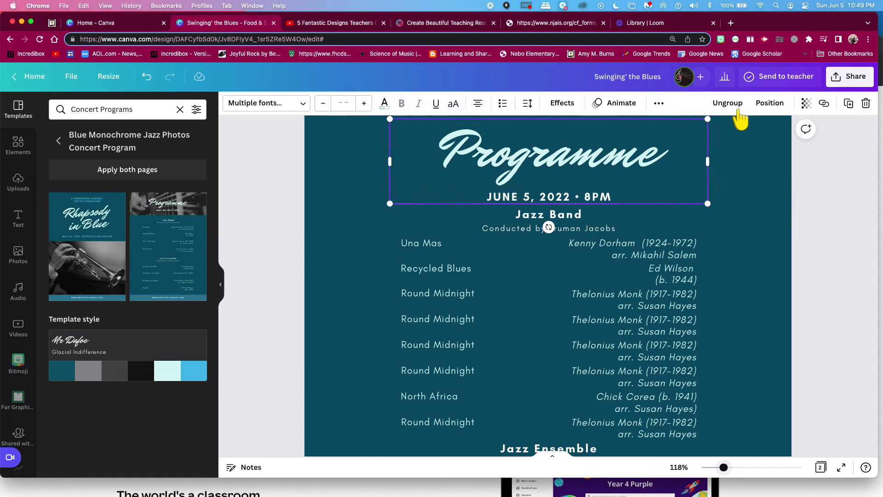
left_click(726, 178)
key("super+a")
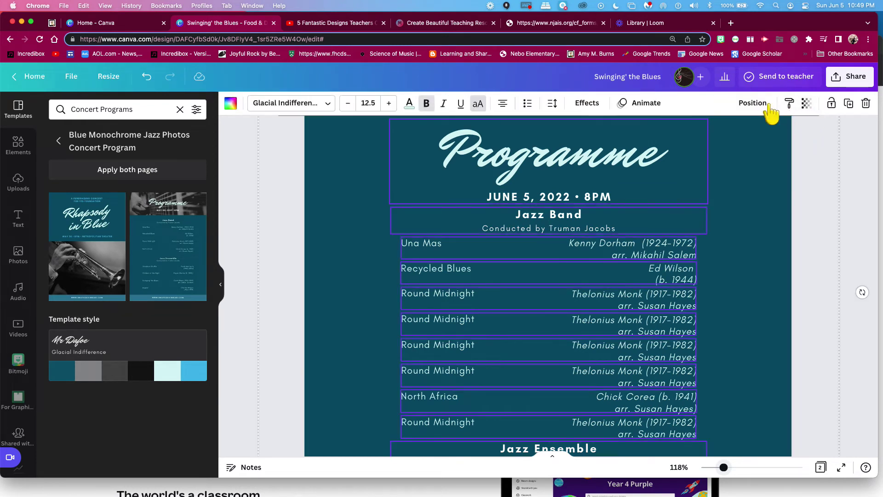
left_click(764, 104)
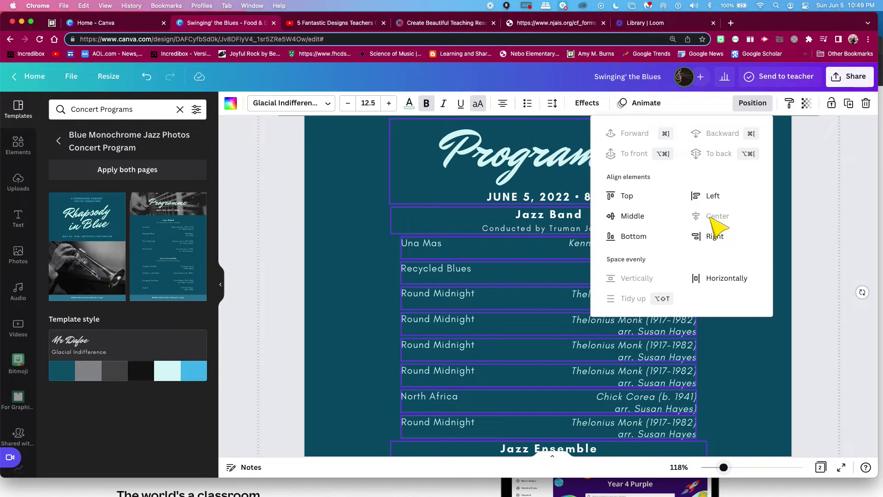
left_click(389, 309)
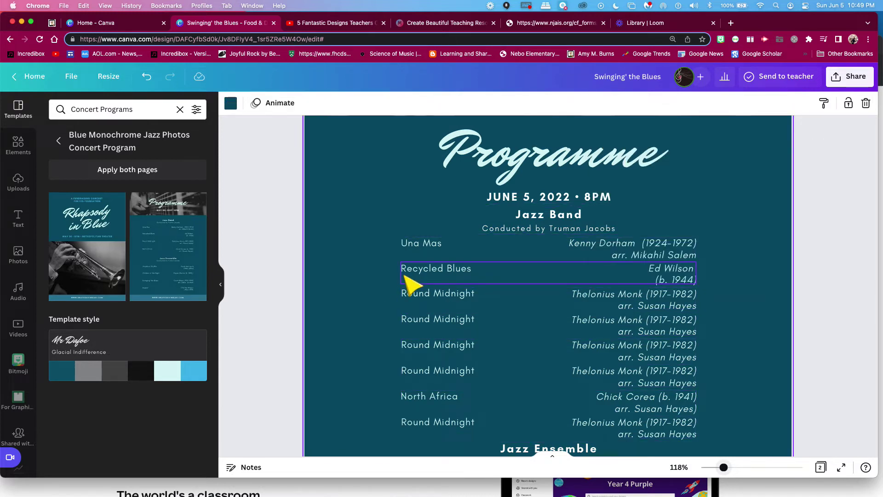
scroll(412, 287, "down", 2)
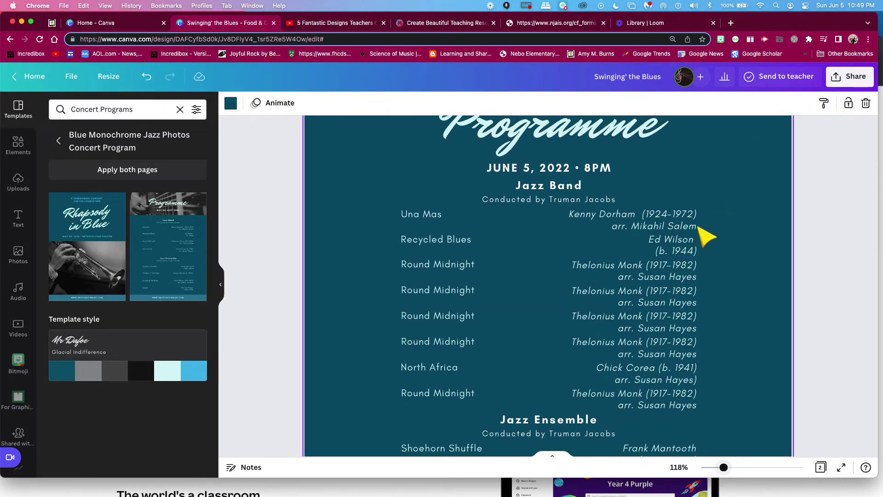
scroll(676, 250, "down", 10)
scroll(677, 250, "down", 7)
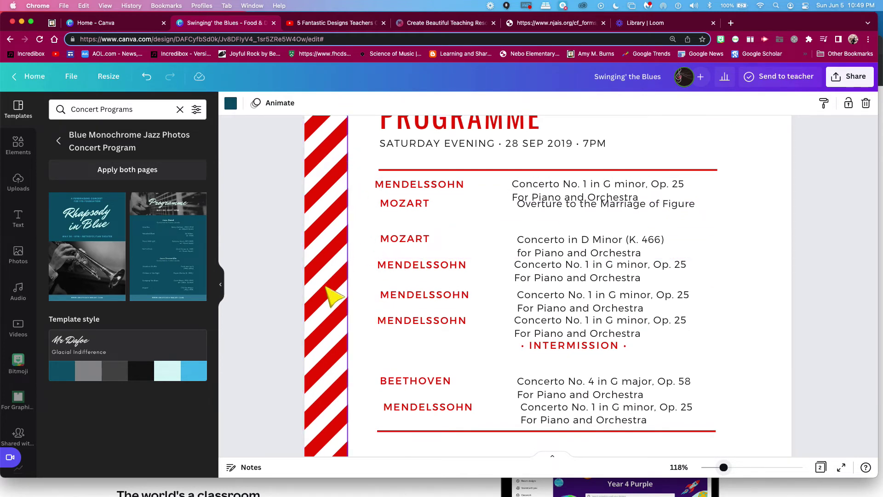
left_click(324, 227)
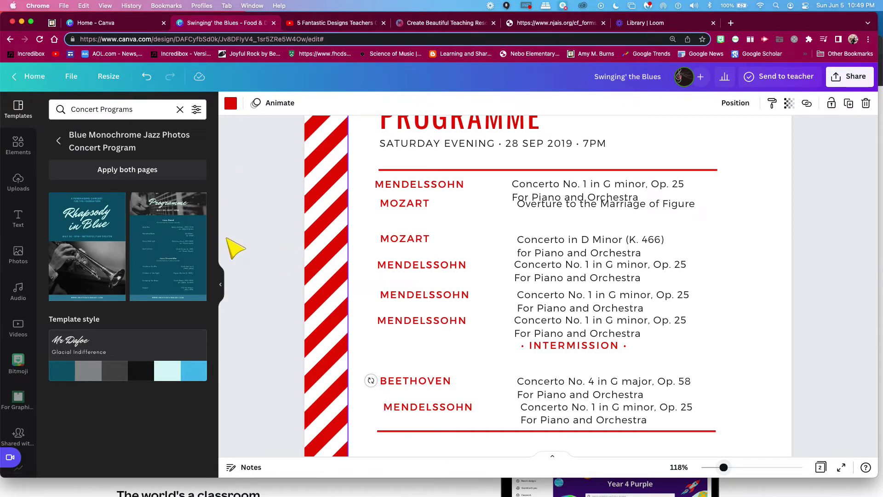
left_click(430, 188)
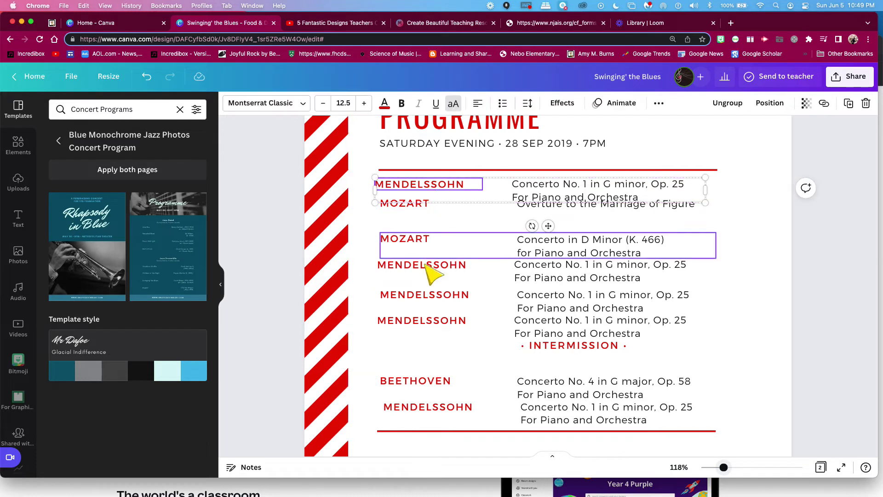
left_click(425, 290)
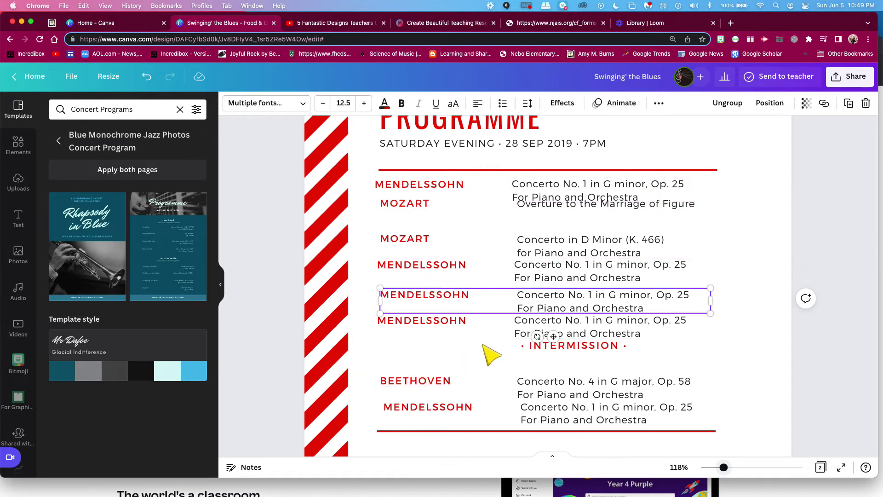
left_click(541, 277)
left_click(543, 251)
left_click(528, 198)
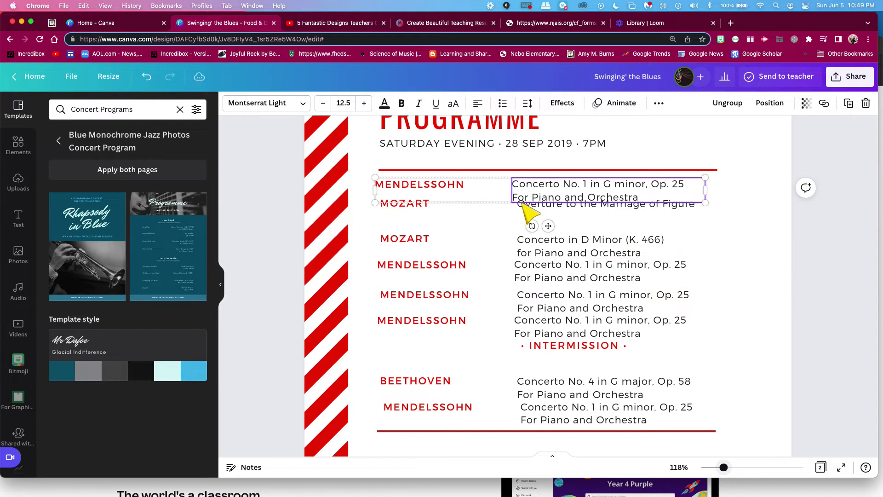
left_click(430, 208)
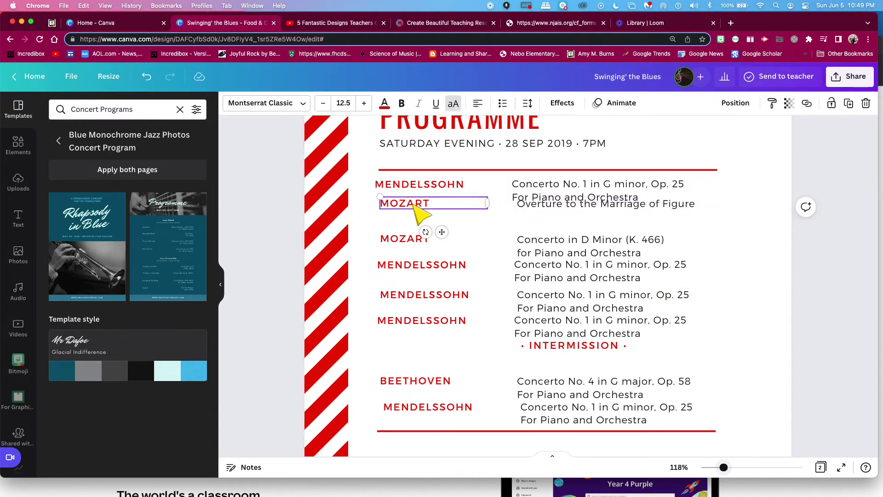
left_click(316, 202)
scroll(311, 240, "up", 3)
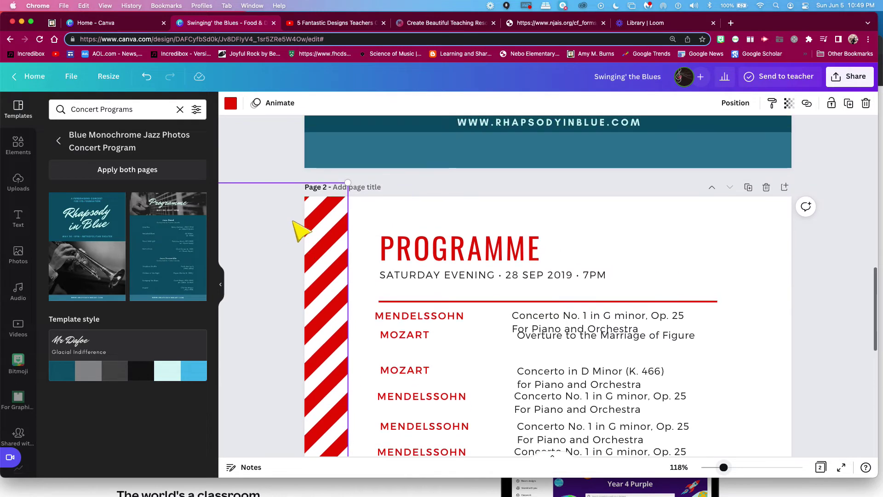
scroll(314, 253, "down", 3)
left_click(419, 143)
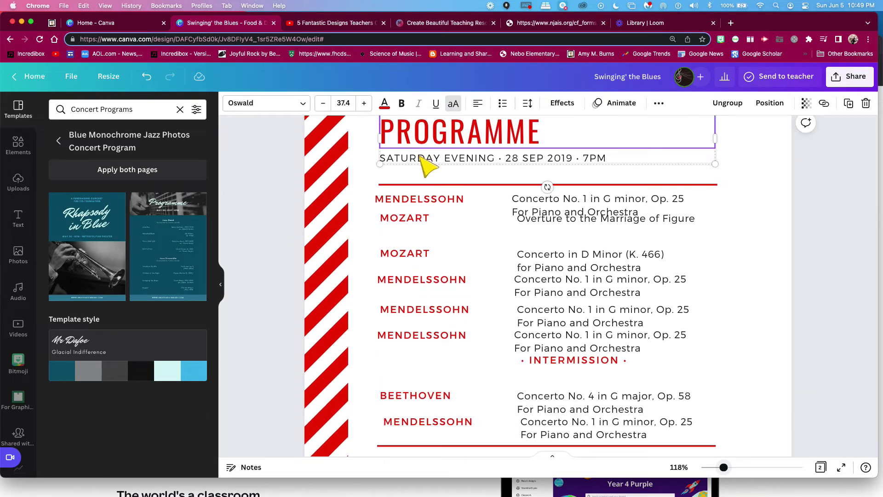
- Select all classical rows: MOZART, Overture, the MENDELSSOHN rows, INTERMISSION and BEETHOVEN with its concerto
left_click(420, 206, "shift")
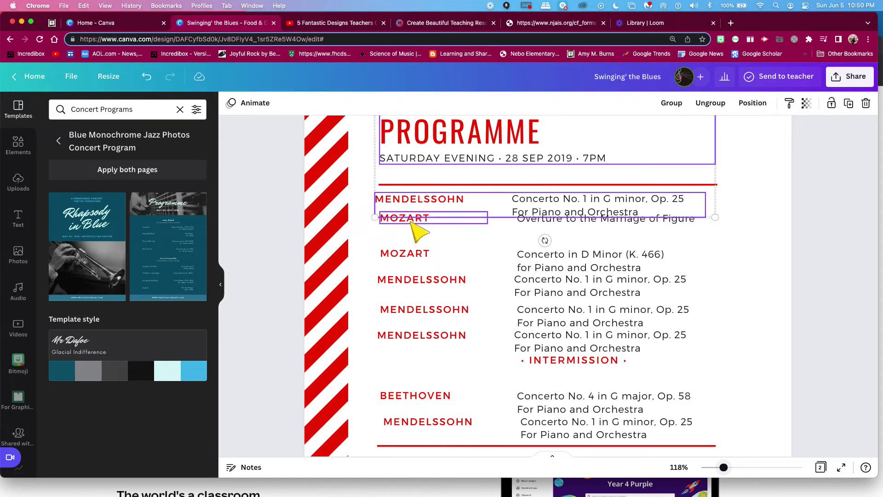
left_click(413, 257, "shift")
left_click(414, 282, "shift")
left_click(414, 312, "shift")
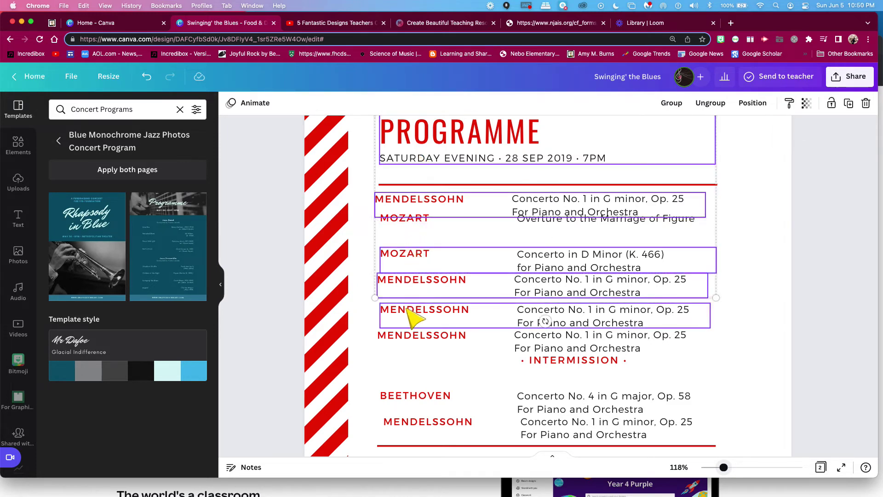
left_click(414, 221, "shift")
left_click(525, 225, "shift")
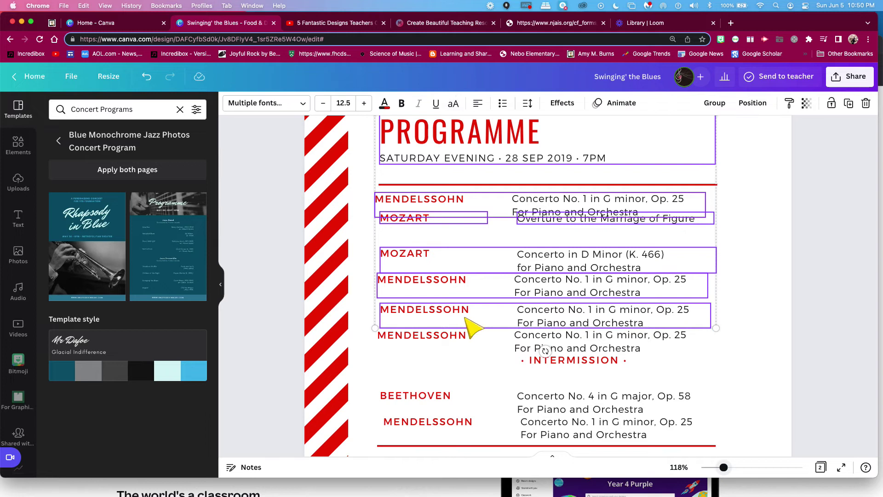
left_click(442, 347, "shift")
left_click(536, 364, "shift")
left_click(437, 398, "shift")
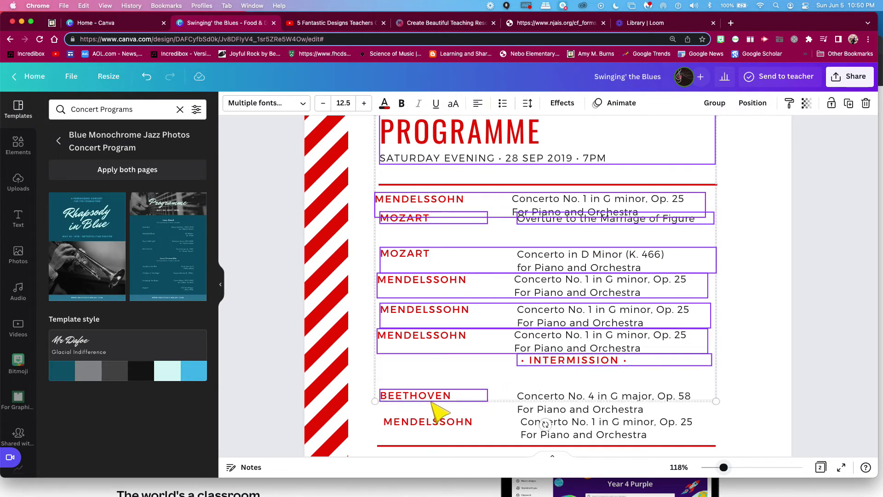
left_click(529, 405, "shift")
left_click(525, 431, "shift")
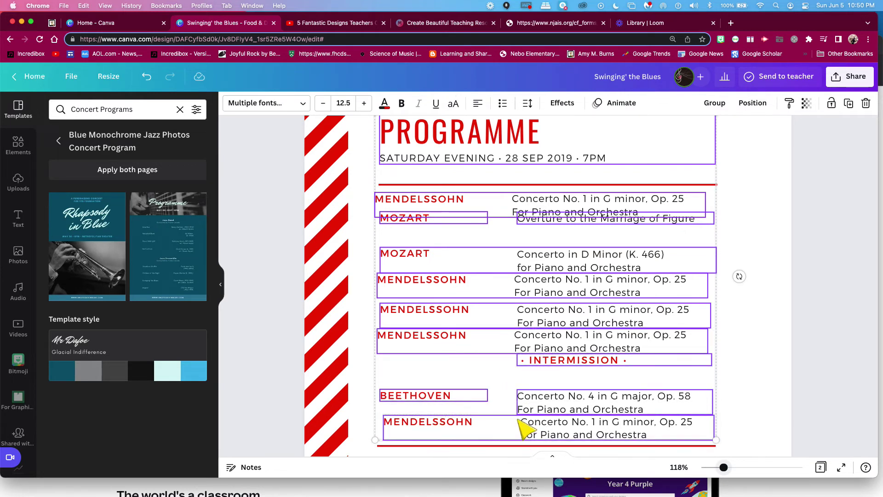
- Tidy up the selected rows, align them left, and deselect
left_click(753, 104)
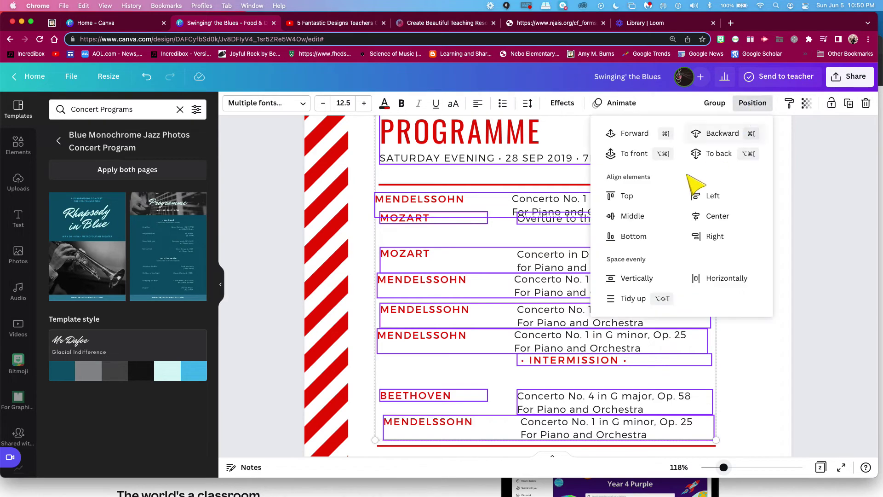
left_click(648, 300)
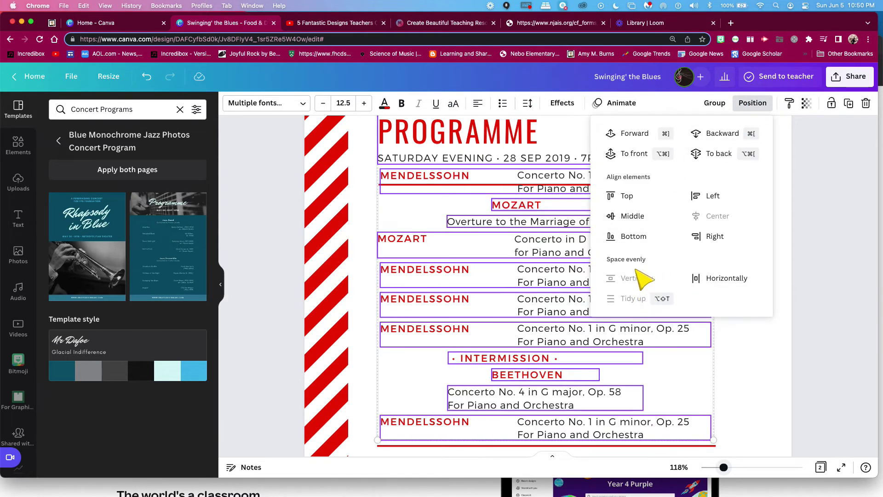
left_click(704, 196)
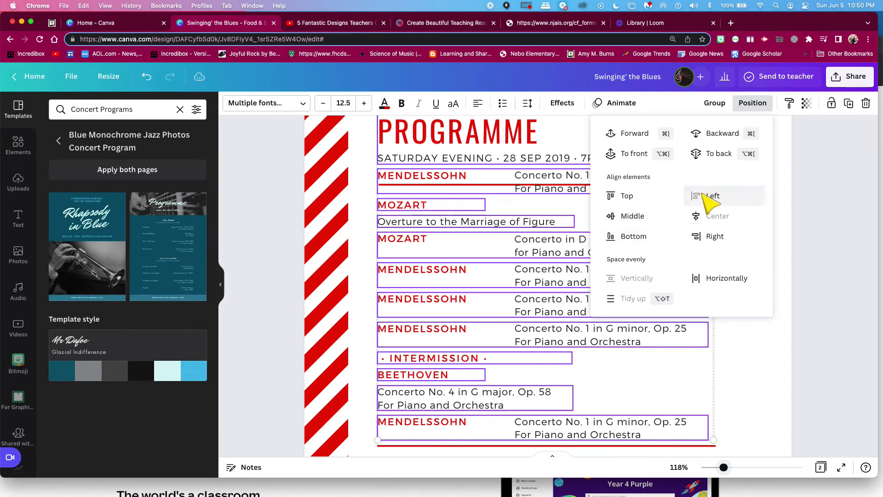
left_click(782, 357)
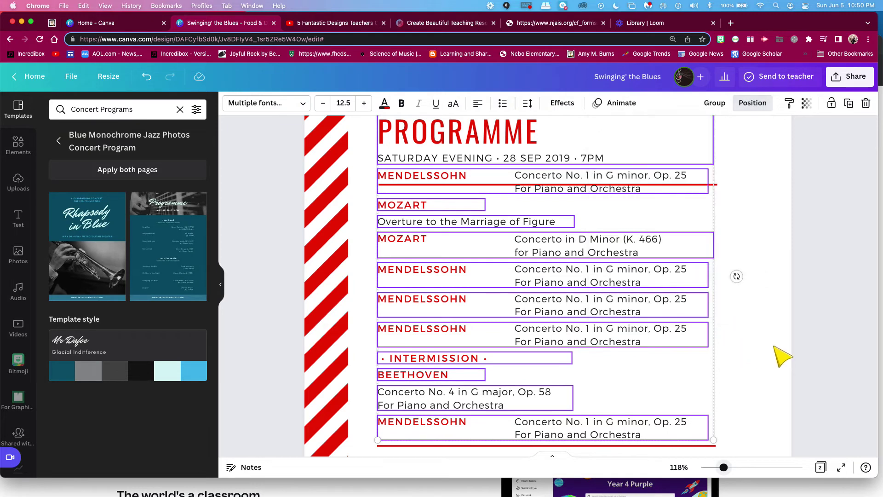
left_click(782, 357)
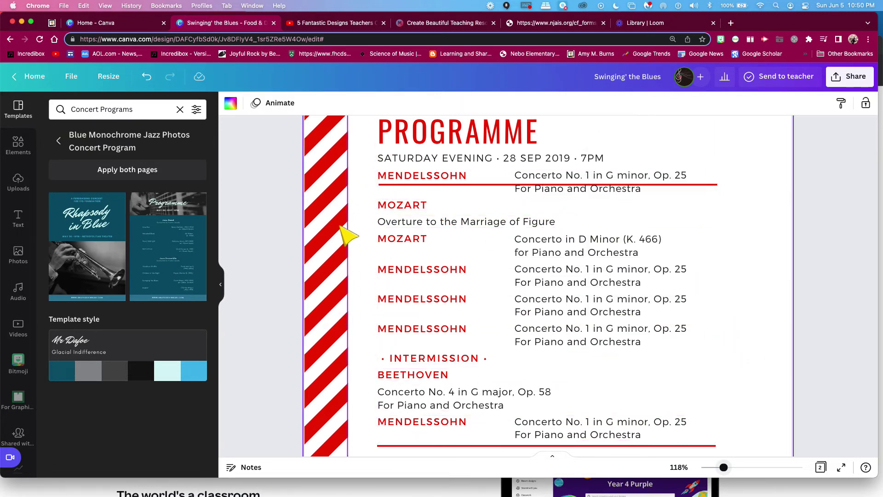
- Centre the INTERMISSION line horizontally on the page
left_click(438, 359)
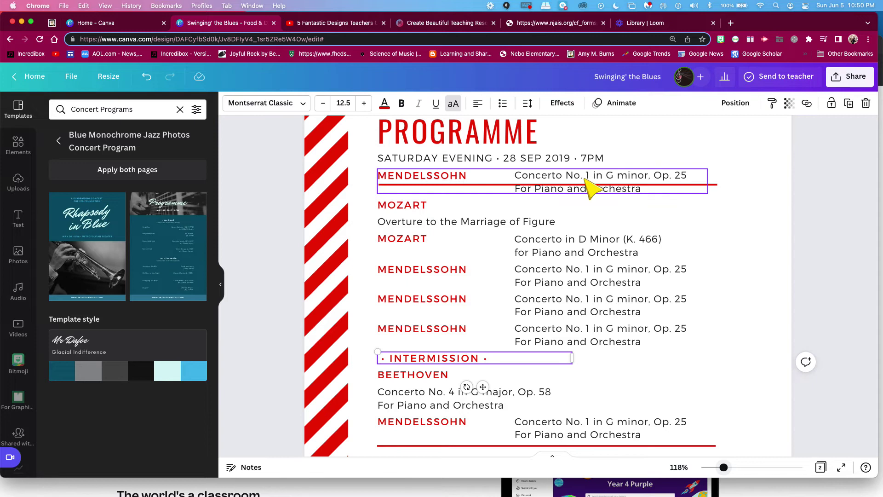
left_click(734, 103)
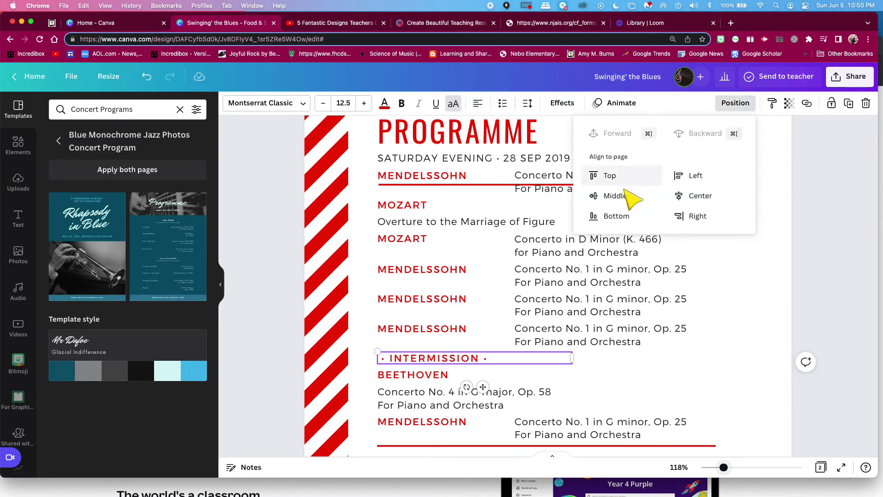
left_click(682, 196)
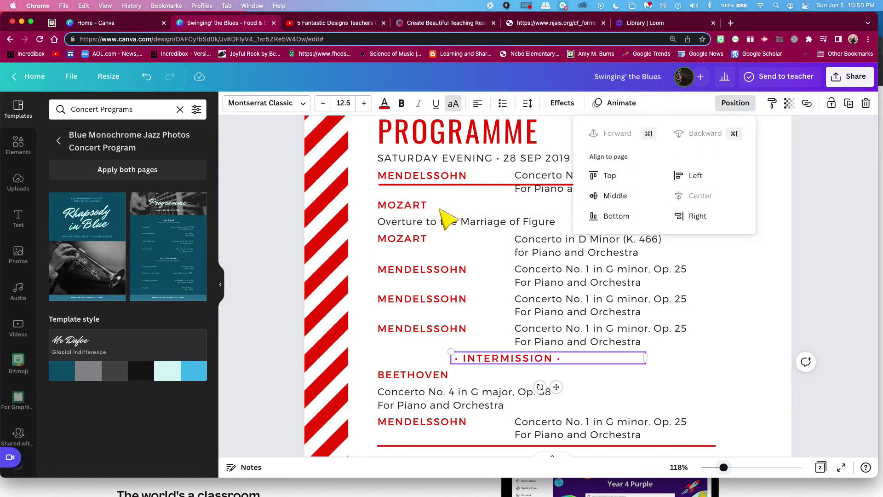
- Move the 'Overture to the Marriage of Figure' text beside MOZART and group them as one row
left_click(462, 222)
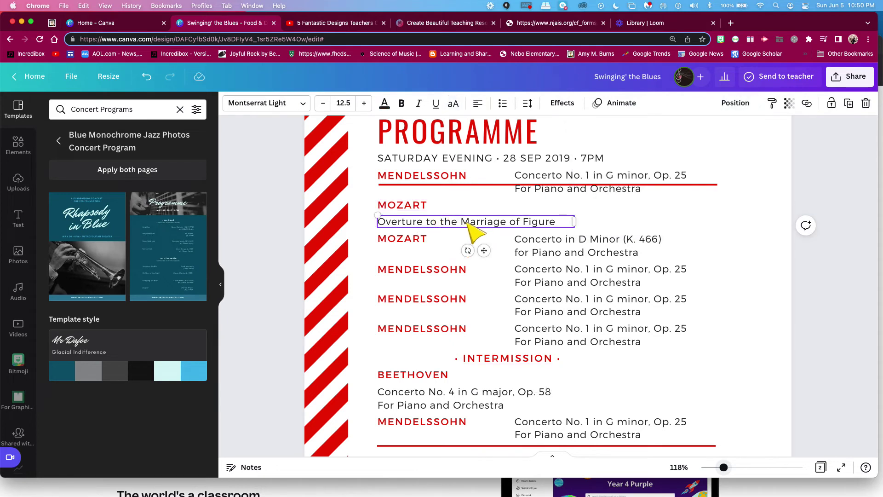
left_click_drag(467, 224, 607, 209)
left_click(420, 208, "shift")
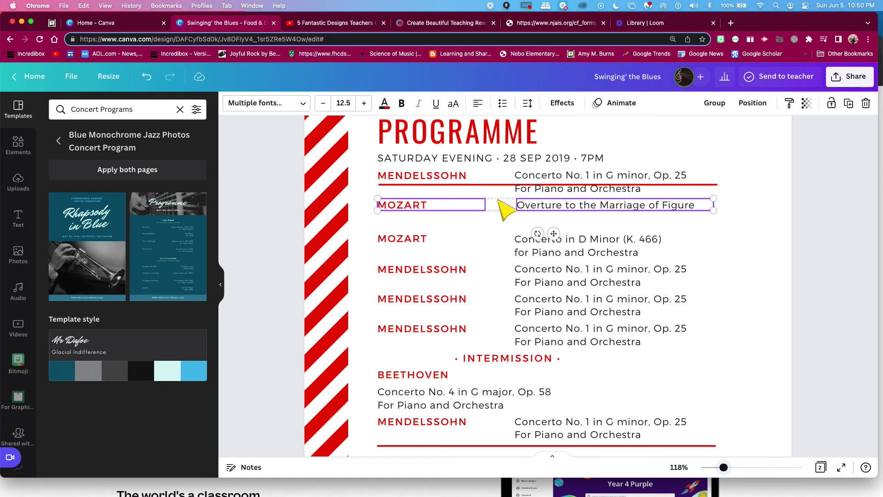
left_click(579, 216)
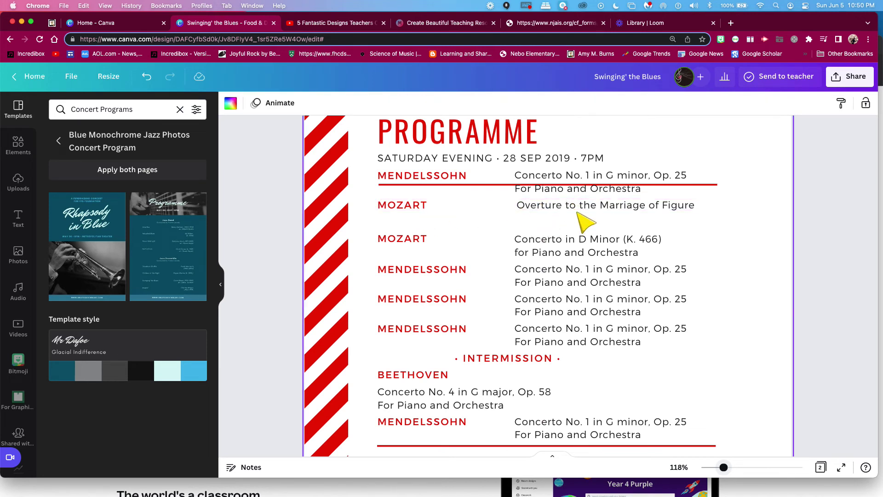
left_click_drag(579, 216, 581, 216)
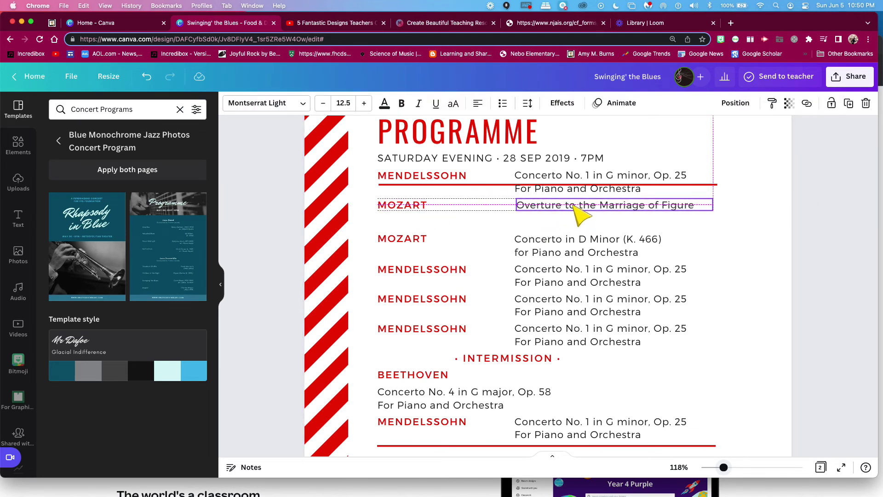
left_click(449, 209, "shift")
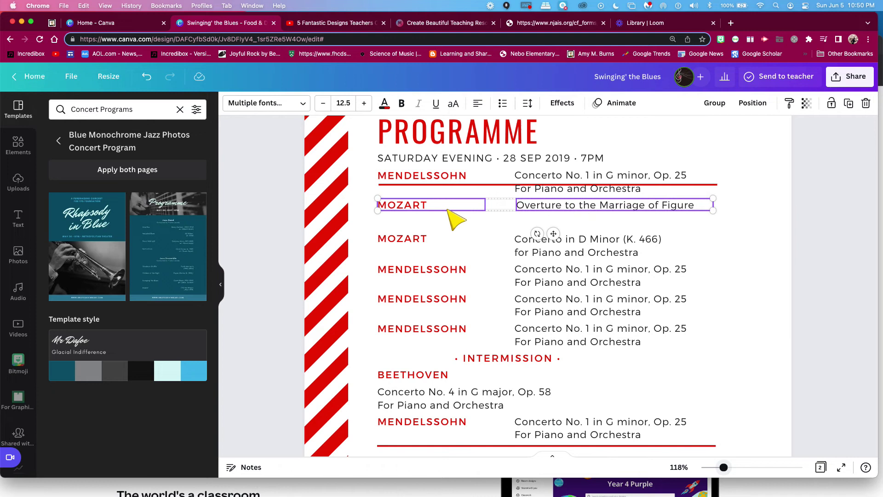
left_click(716, 105)
left_click(769, 104)
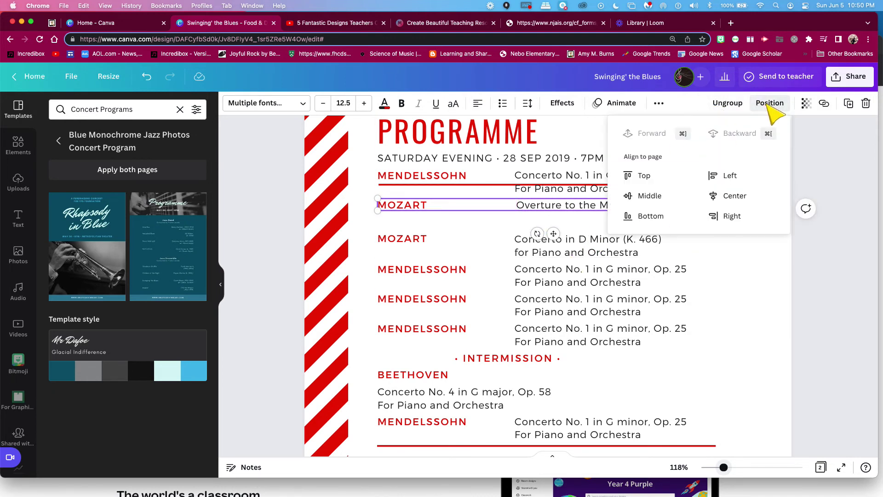
left_click(753, 275)
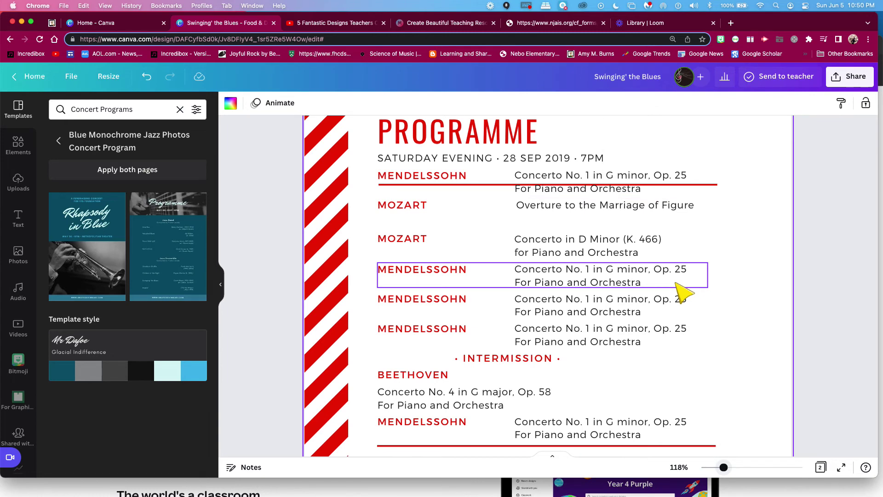
- Switch to the YouTube video '5 Fantastic Designs Teachers Can Create With Canva'
left_click(337, 24)
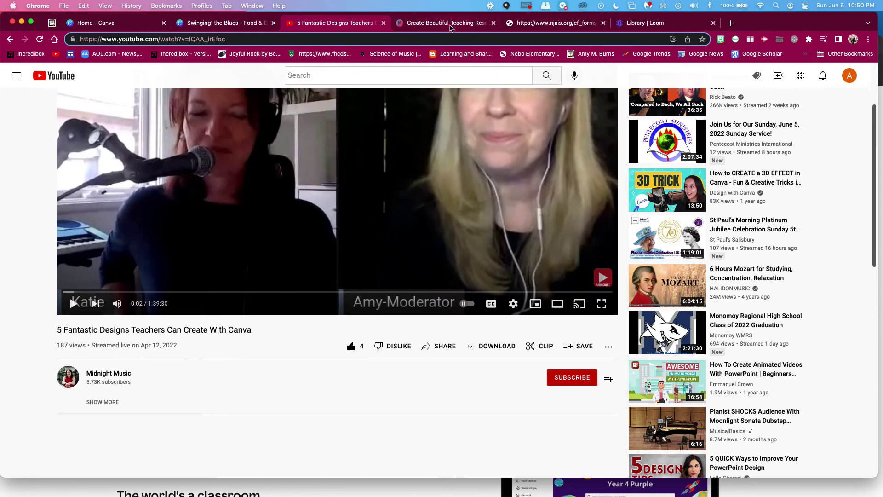
- Switch to the Midnight Music 'Create Beautiful Teaching Resources - with Canva' course page
left_click(451, 28)
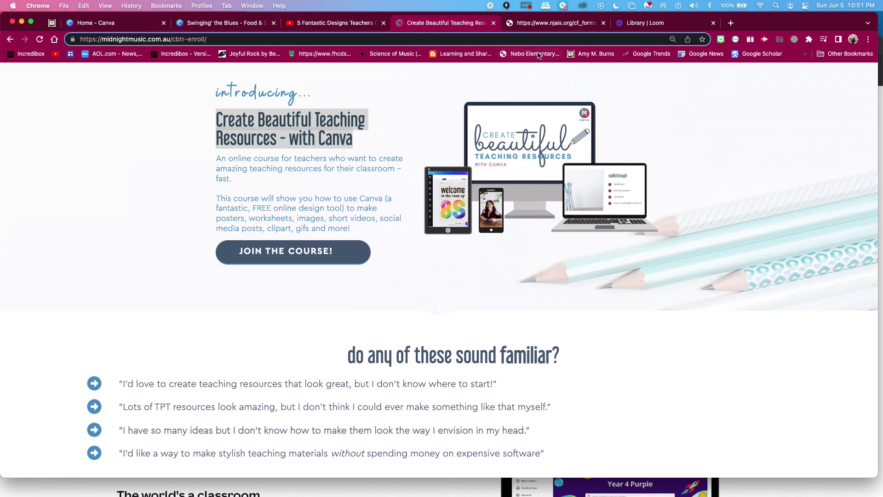
- Bring up the NJAIS Innovation and Collaboration Conference registration page for August 9 and 10, 2022
left_click(553, 26)
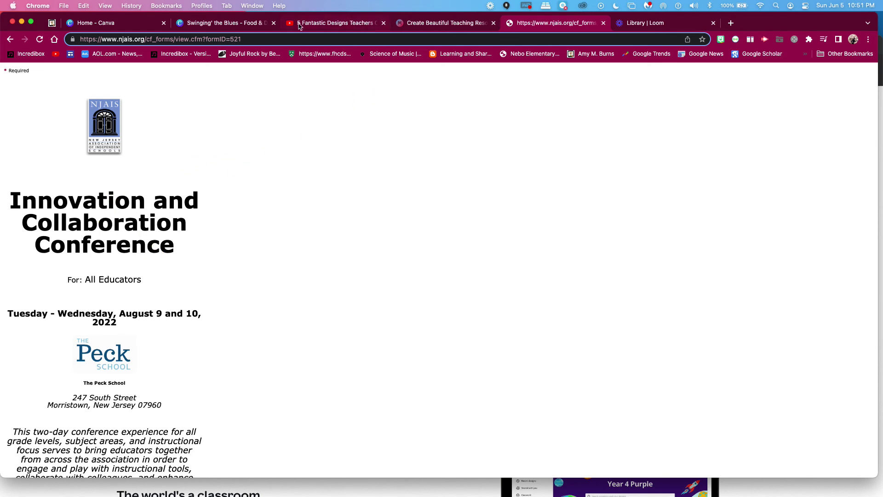
- Go back to the Swinging' the Blues design showing its red-striped classical Programme page
left_click(247, 25)
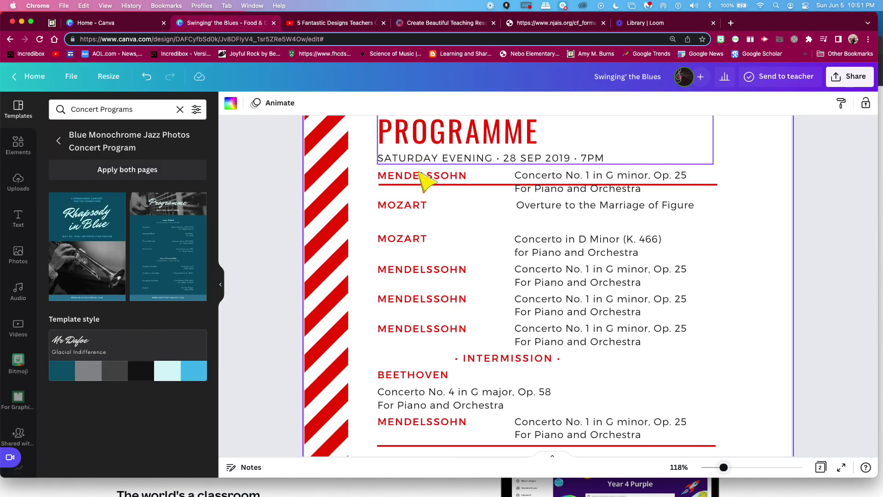